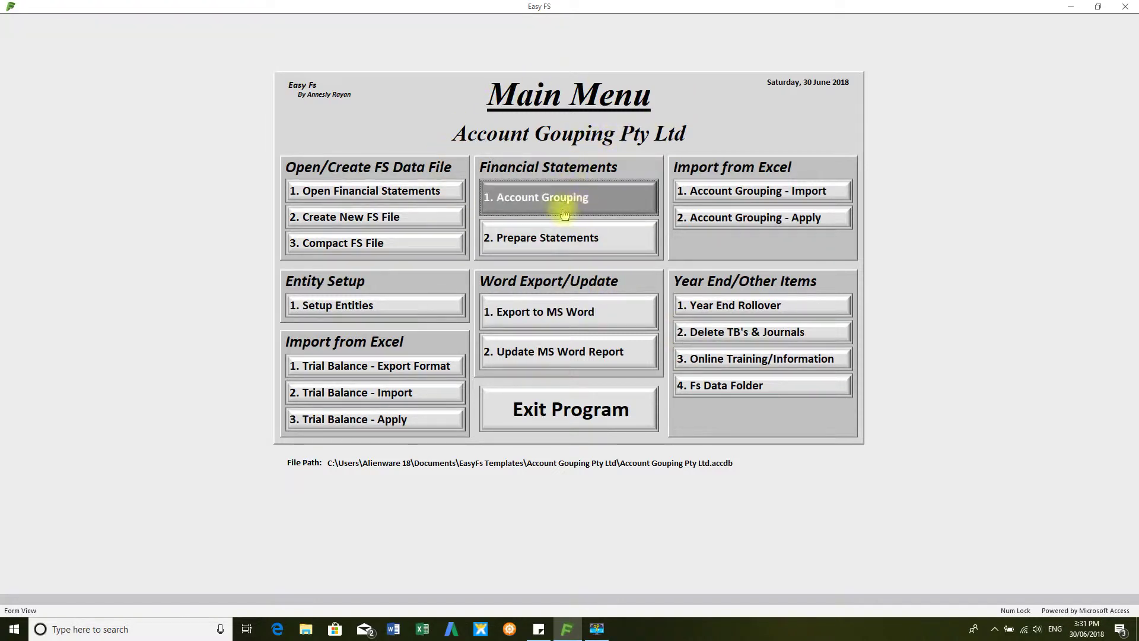
Open the account grouping screen and bring up Group Form 1 for the trial balance accounts
click(514, 197)
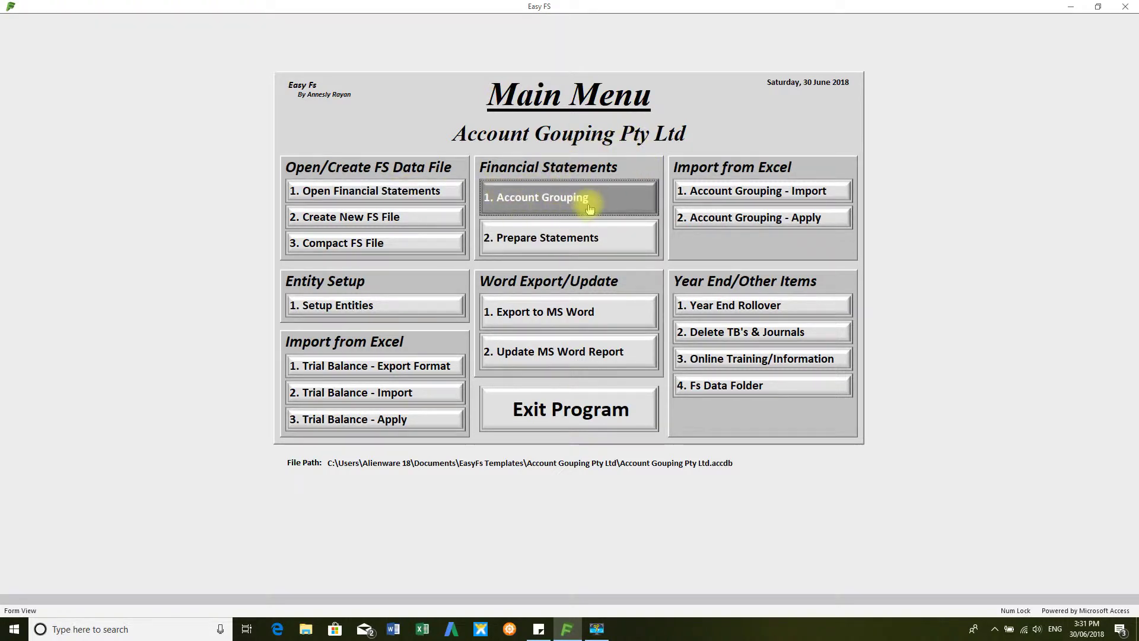
click(607, 205)
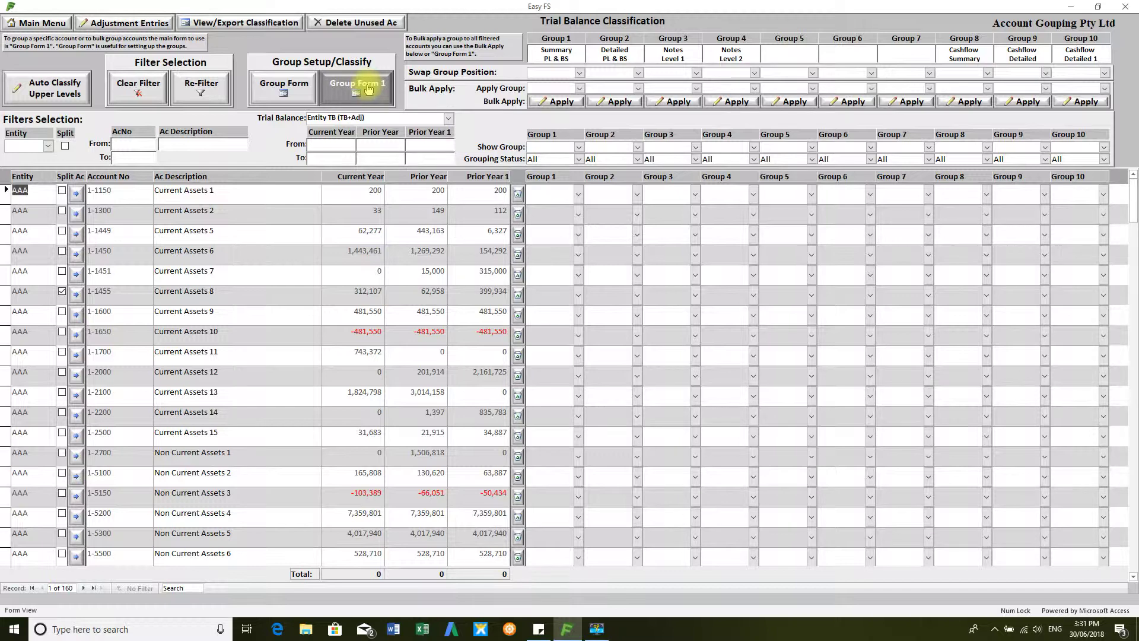
click(368, 88)
click(368, 88)
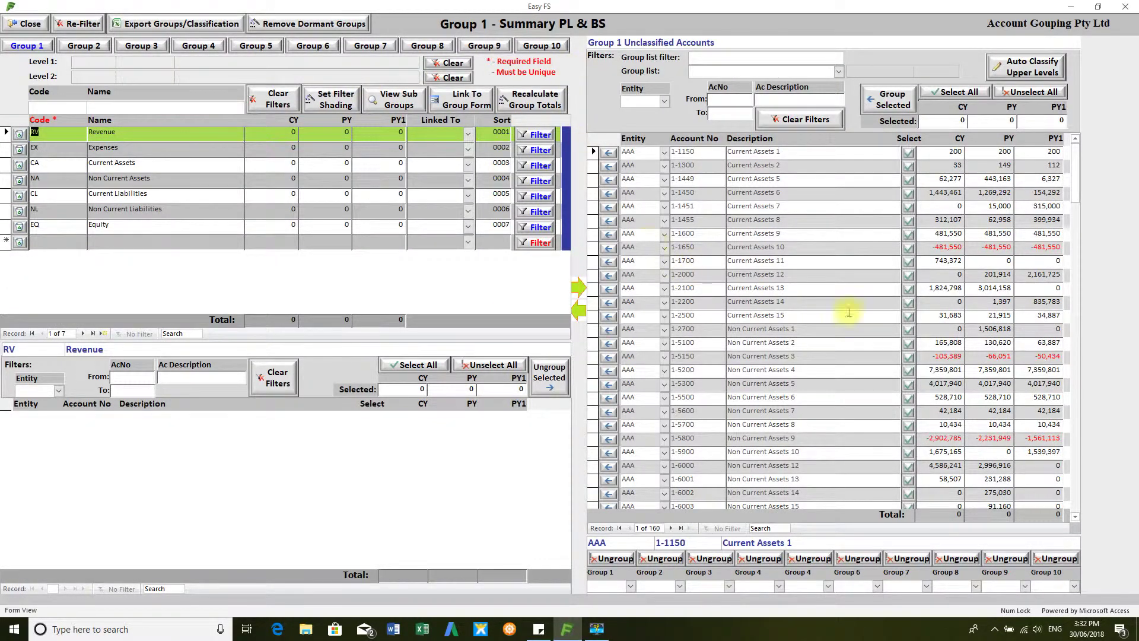
View the subgroups belonging to Revenue, and return to the Group 1 list
click(990, 94)
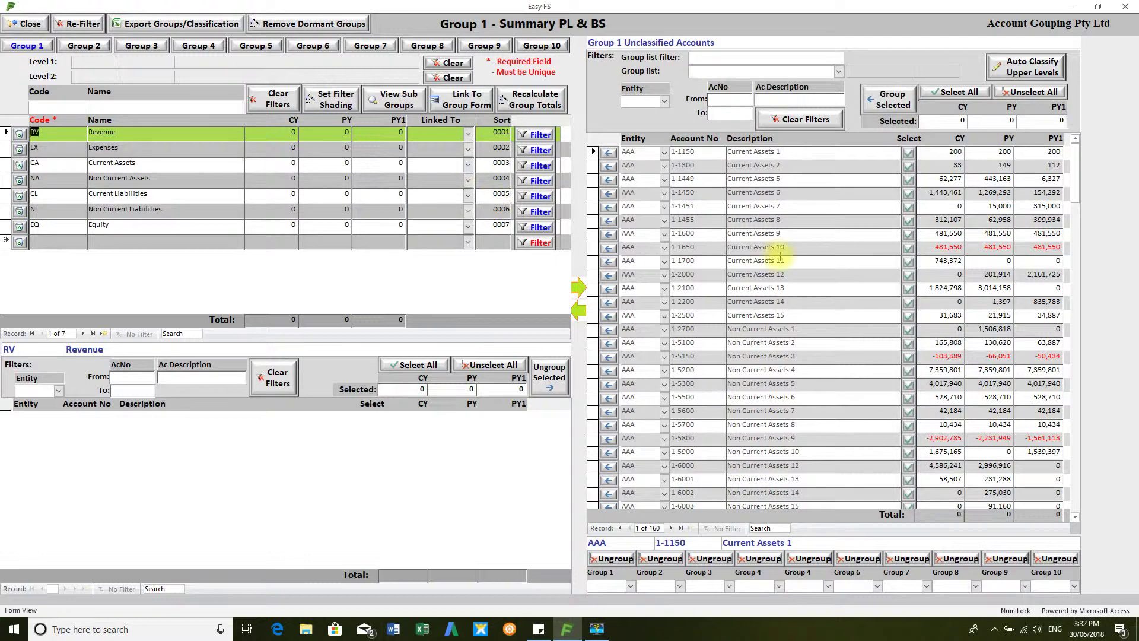
click(508, 45)
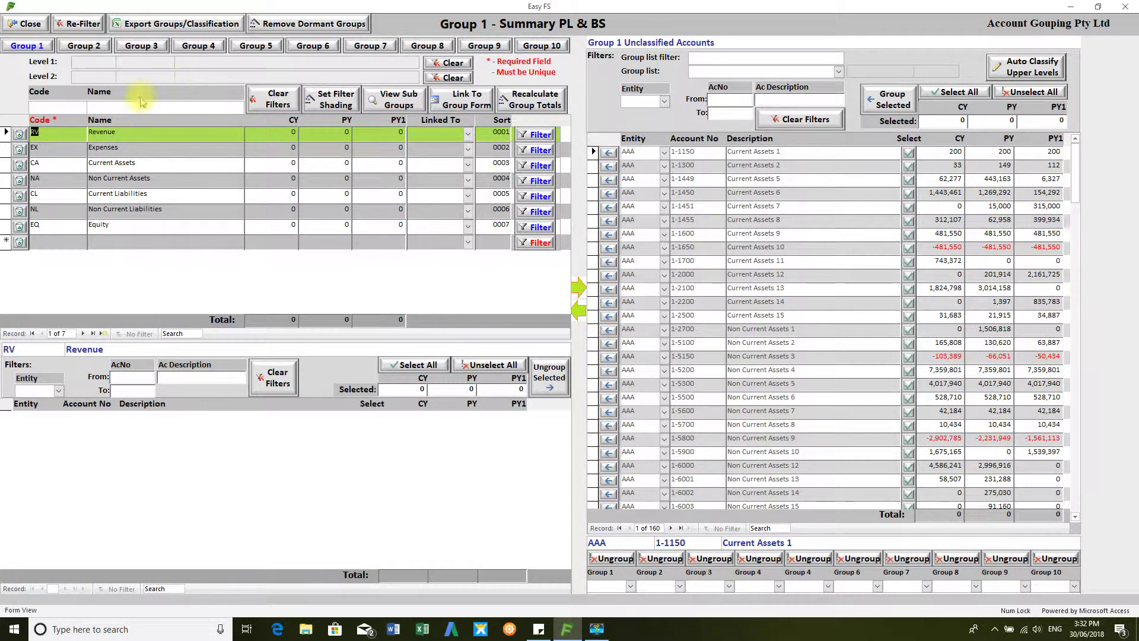
click(99, 47)
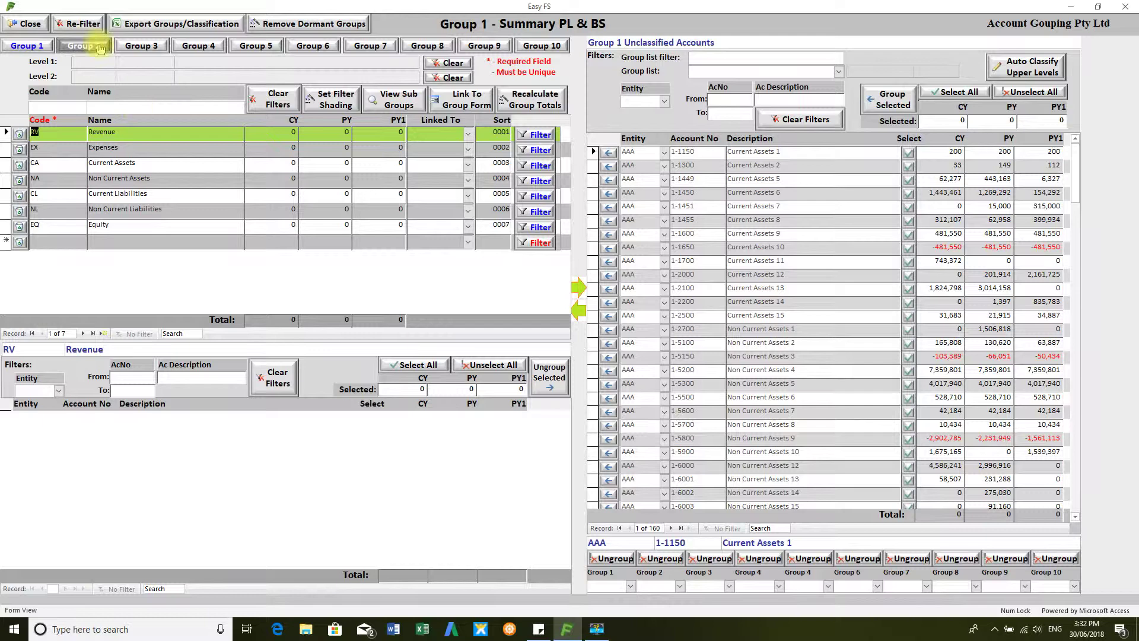
click(540, 136)
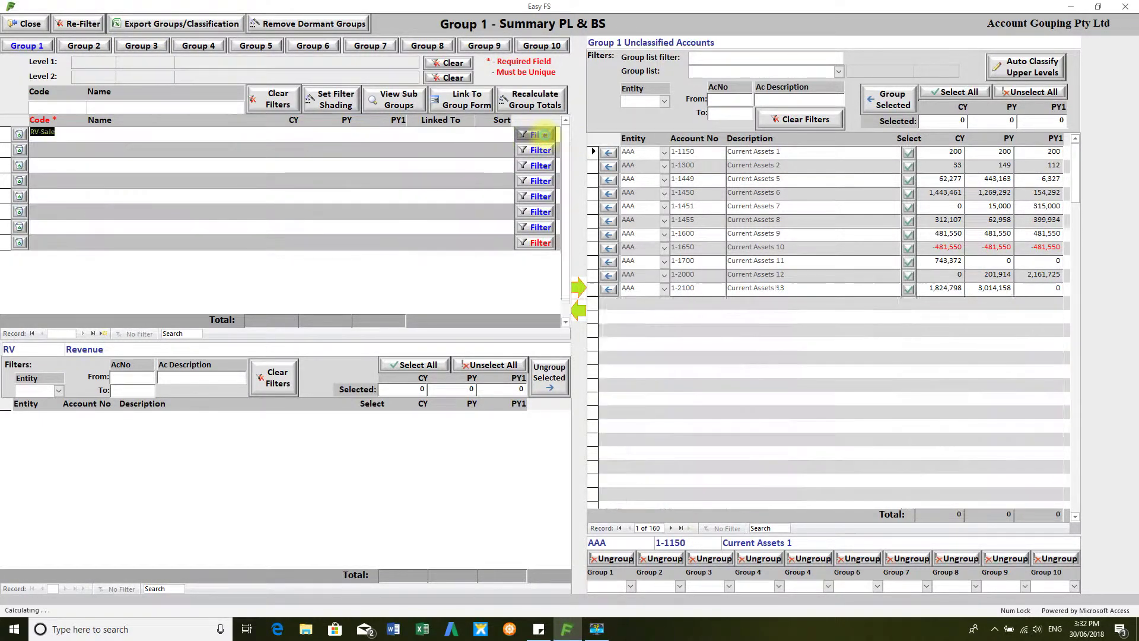
click(21, 51)
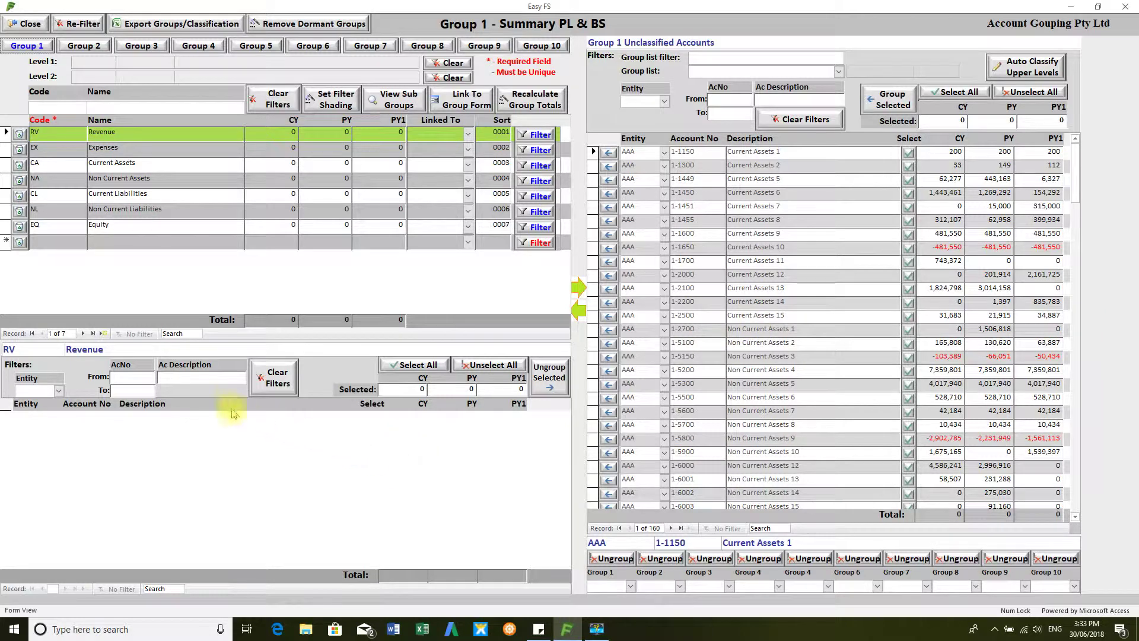
click(396, 374)
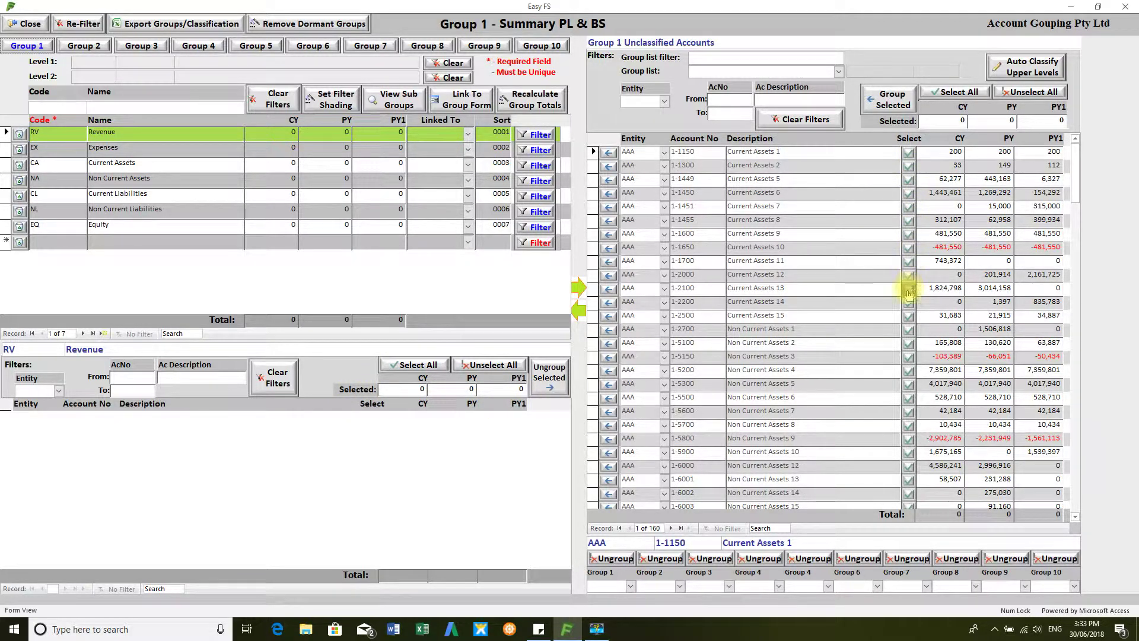
Select the unclassified accounts Current Assets 1, 2, 5 and 6 and group them under Revenue
click(909, 153)
click(910, 166)
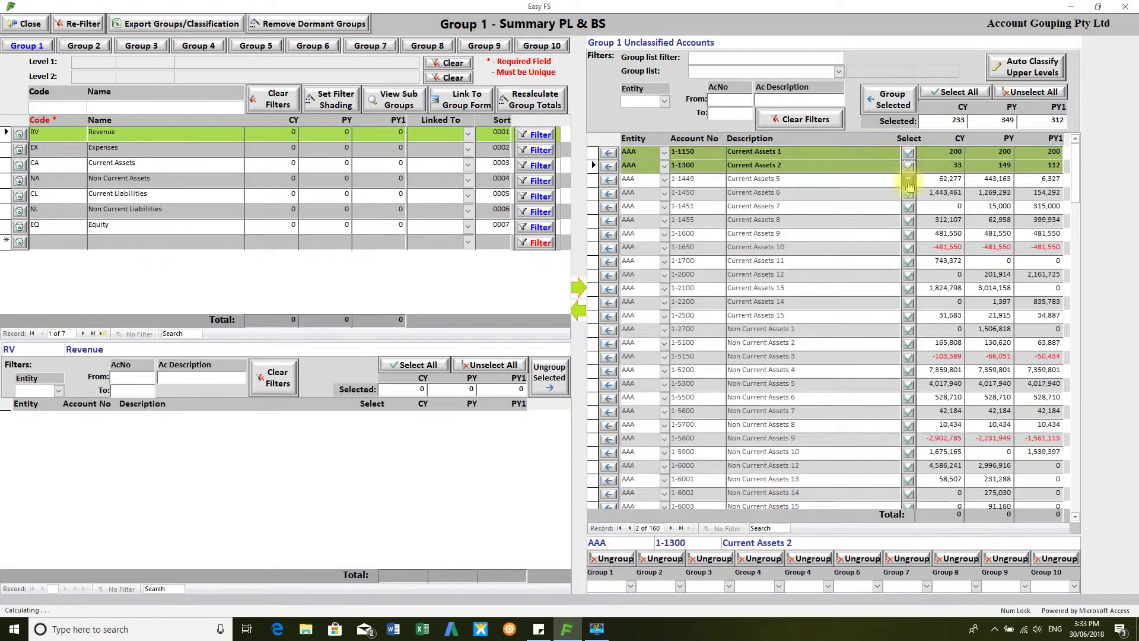
click(911, 180)
click(910, 194)
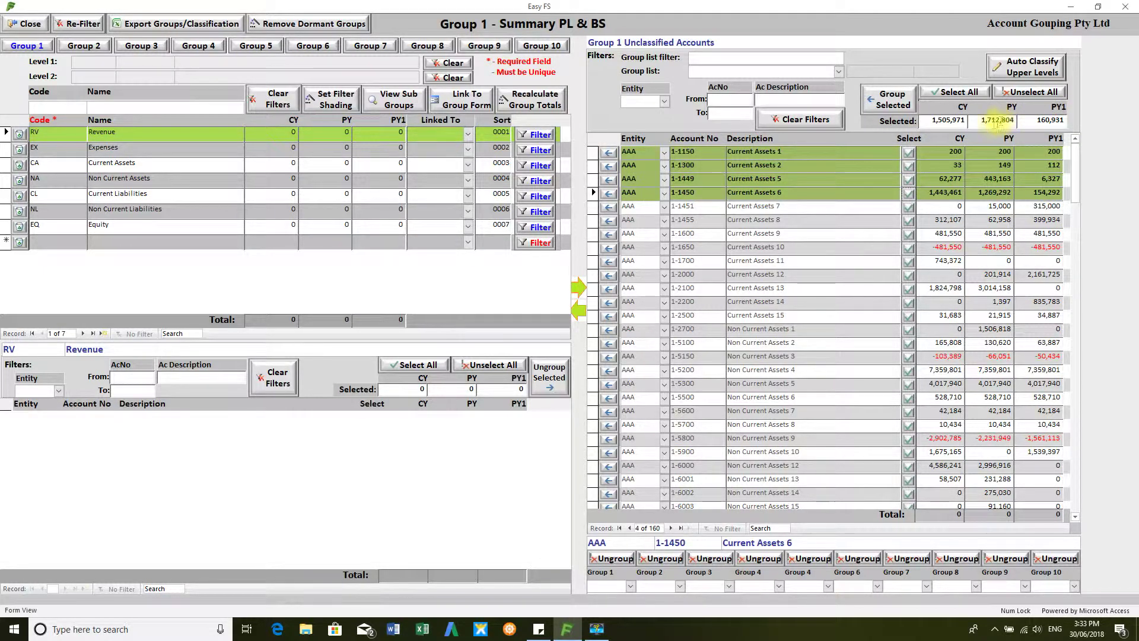
click(900, 108)
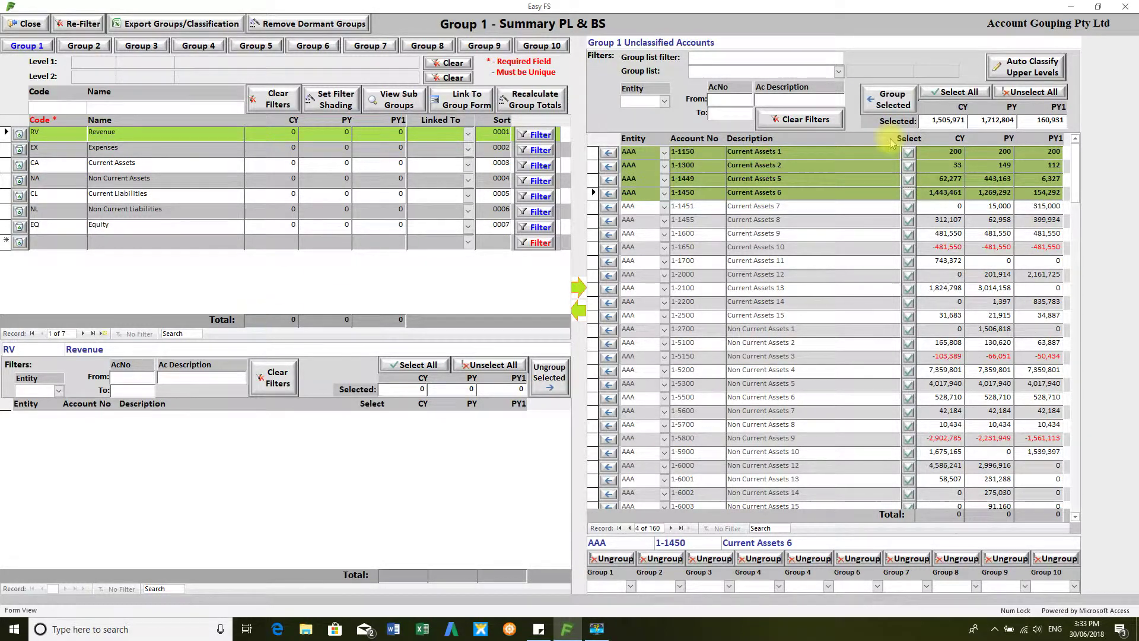
click(895, 105)
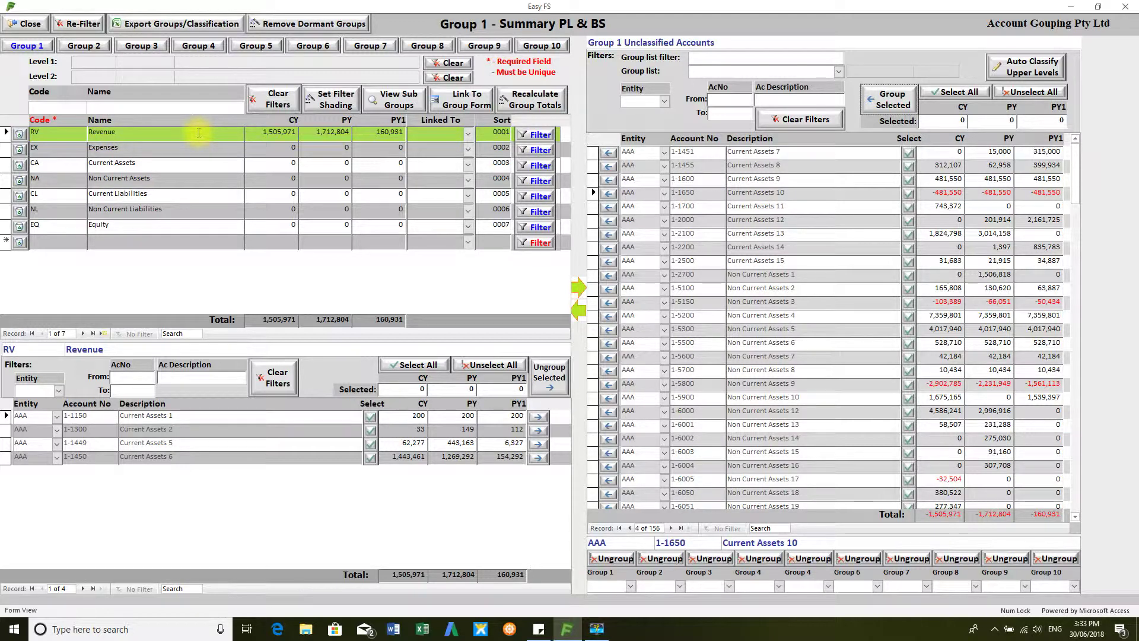
Select all accounts grouped under Revenue and ungroup them
click(449, 365)
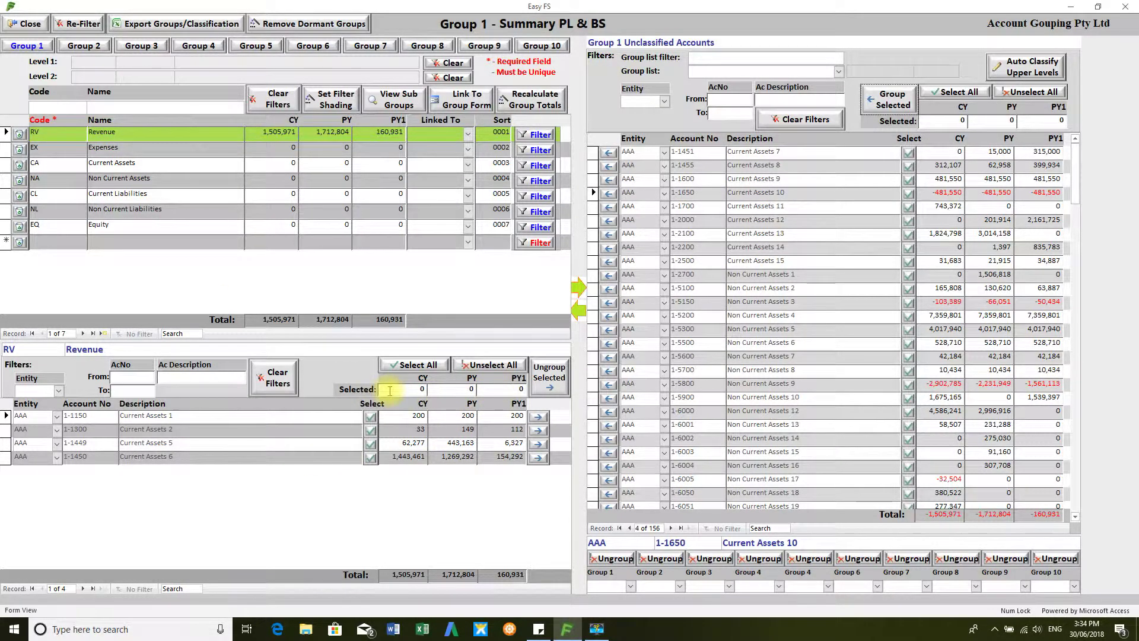
click(404, 372)
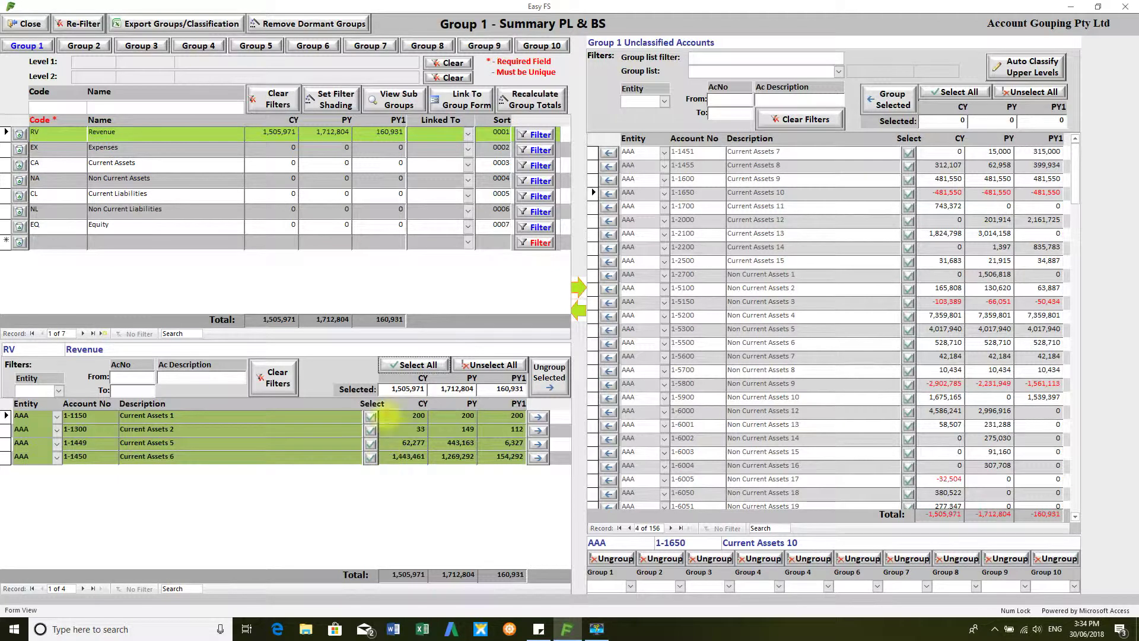
click(552, 380)
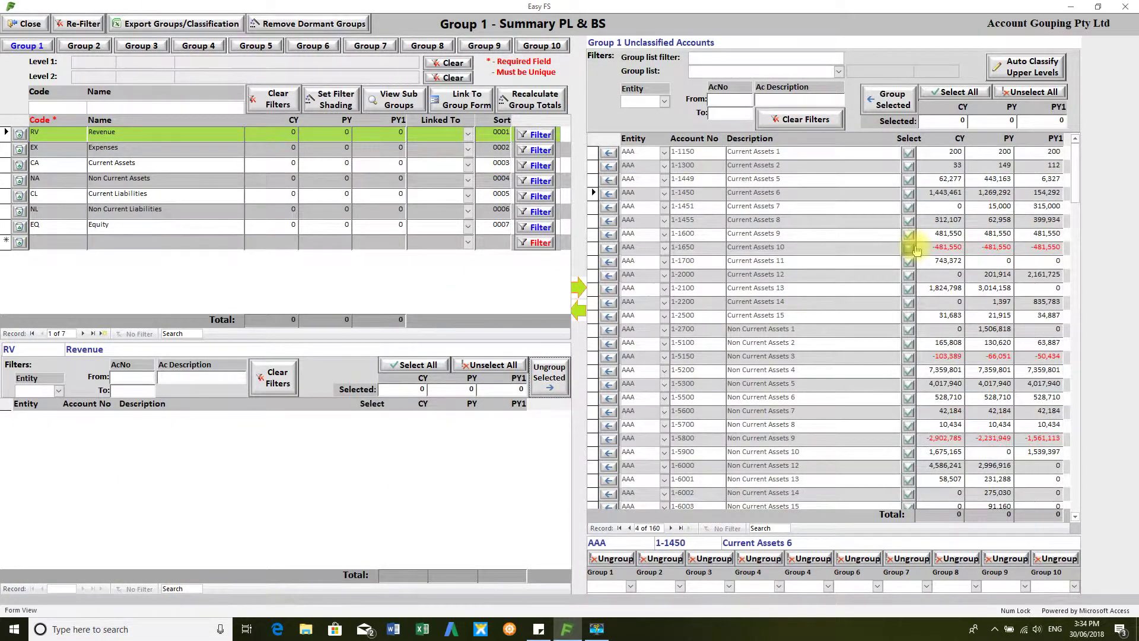
Filter the unclassified accounts up to account number 1-25 and group all of them under Current Assets
click(583, 305)
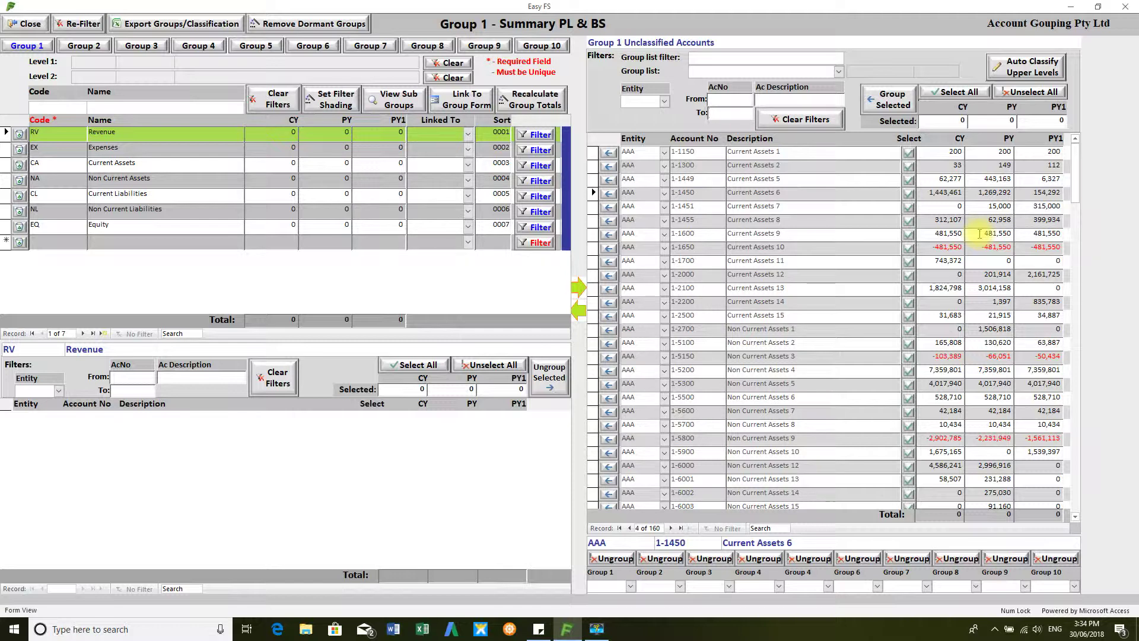
text(1-25)
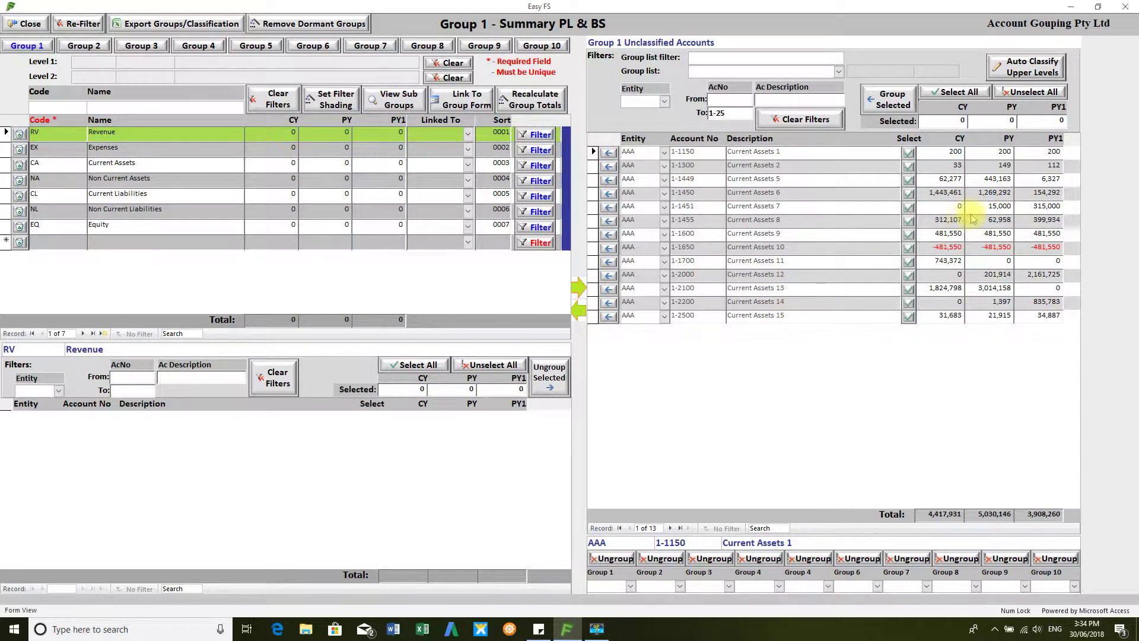
click(118, 164)
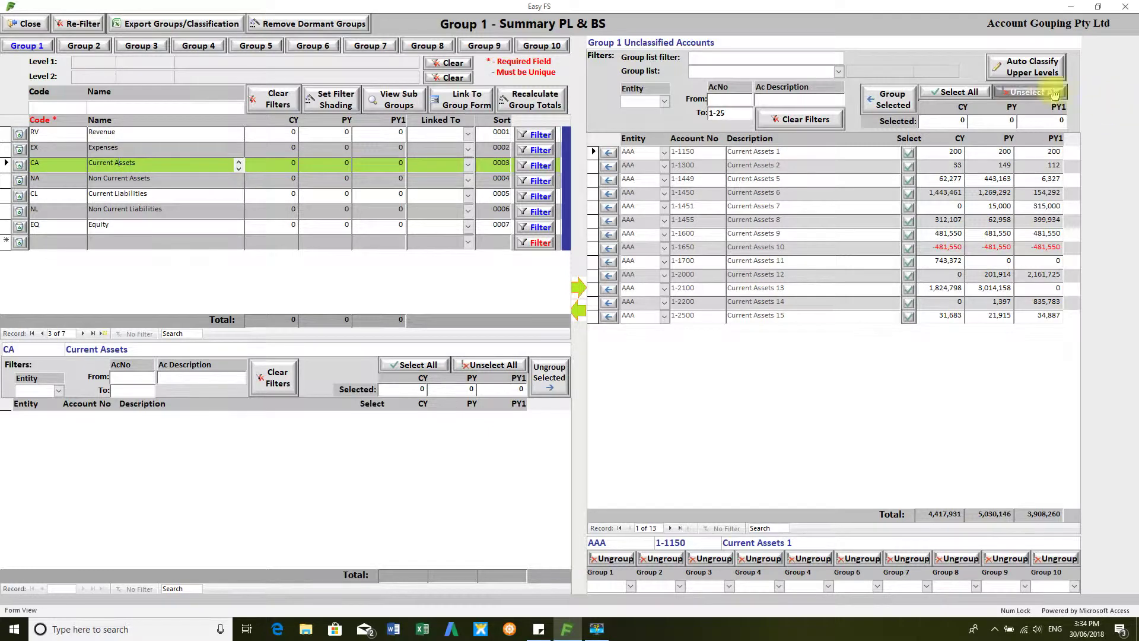
click(953, 92)
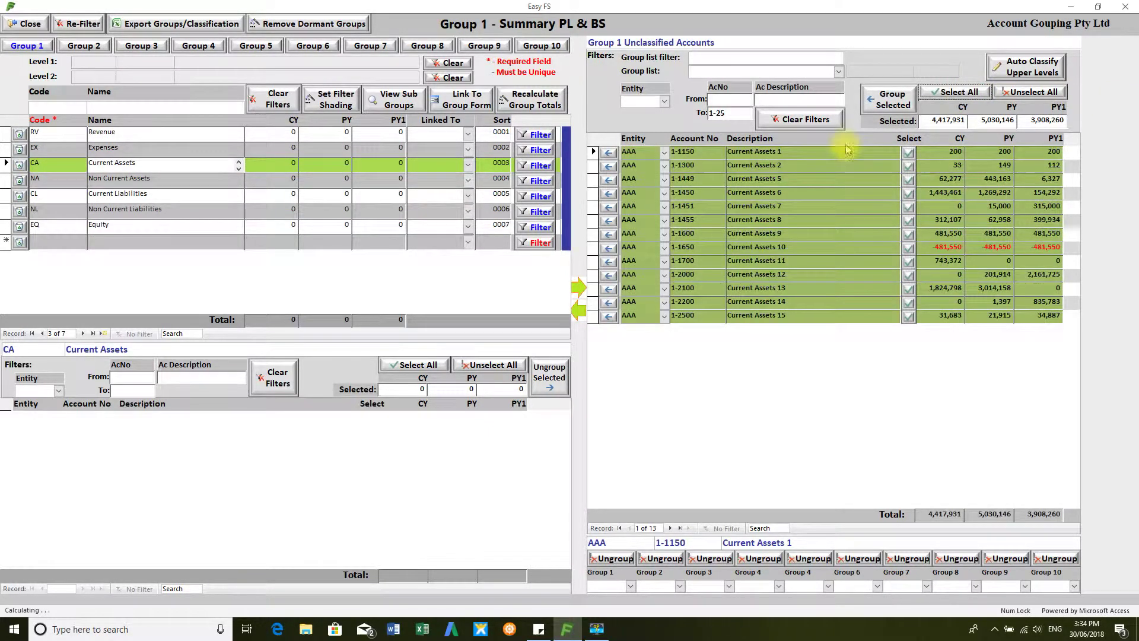
click(890, 98)
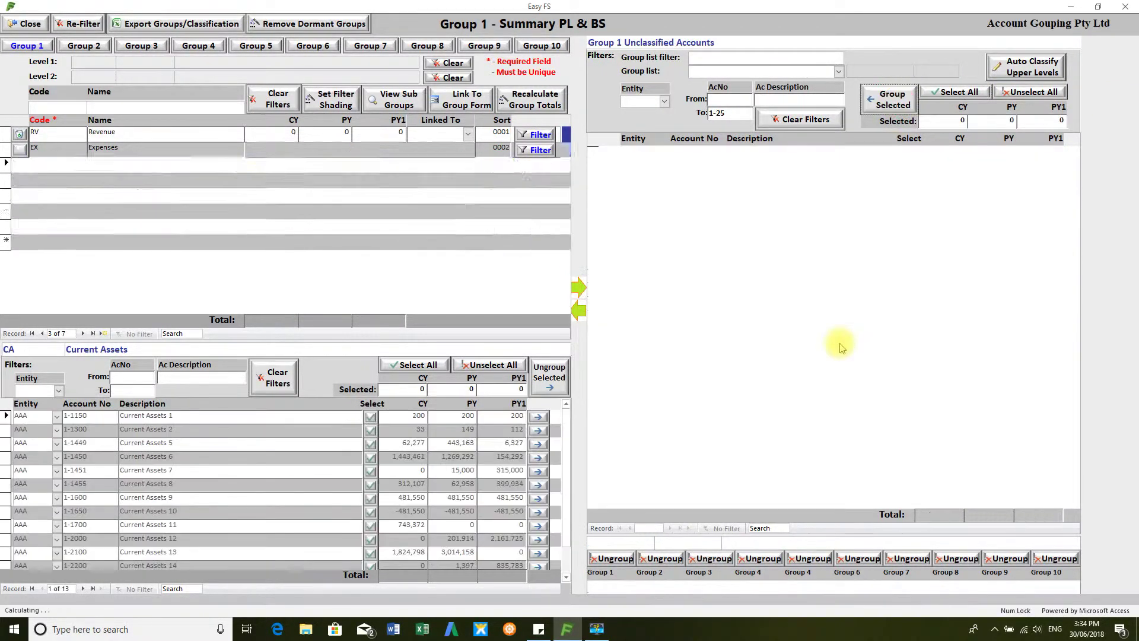
Clear the account filters and look down the unclassified list for where the non current asset accounts end
click(799, 120)
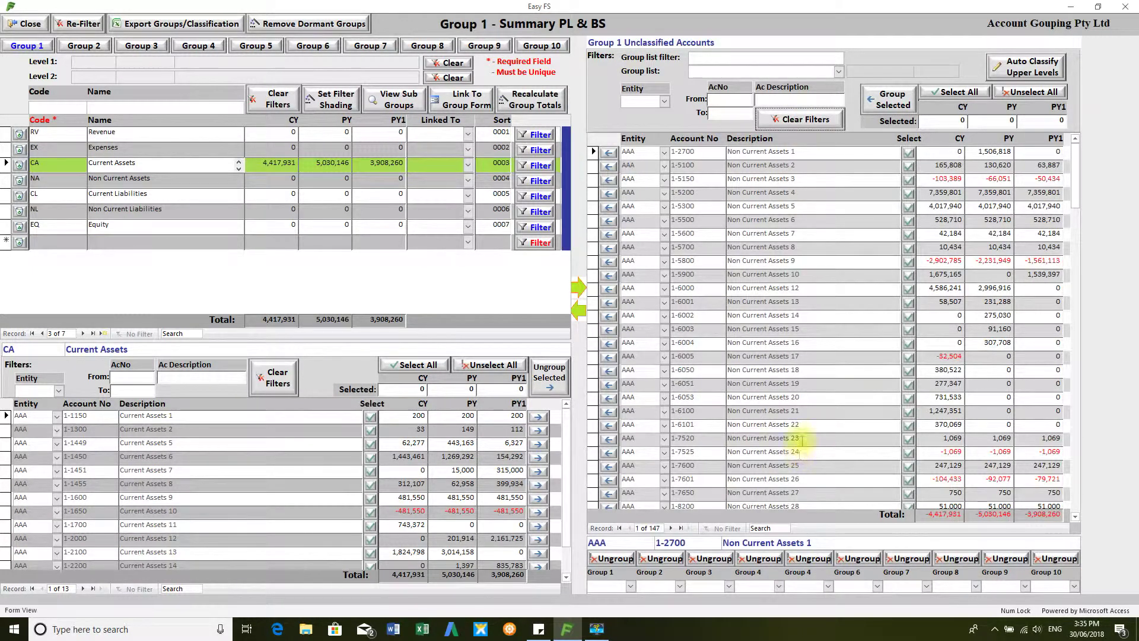
click(866, 288)
click(862, 301)
key(Down)
key(Down)
key(Down)
key(Down)
key(Down)
key(Down)
key(Down)
key(Down)
key(Down)
key(Down)
key(Down)
key(Down)
key(Down)
key(Down)
key(Down)
key(Down)
key(Down)
key(Down)
key(Down)
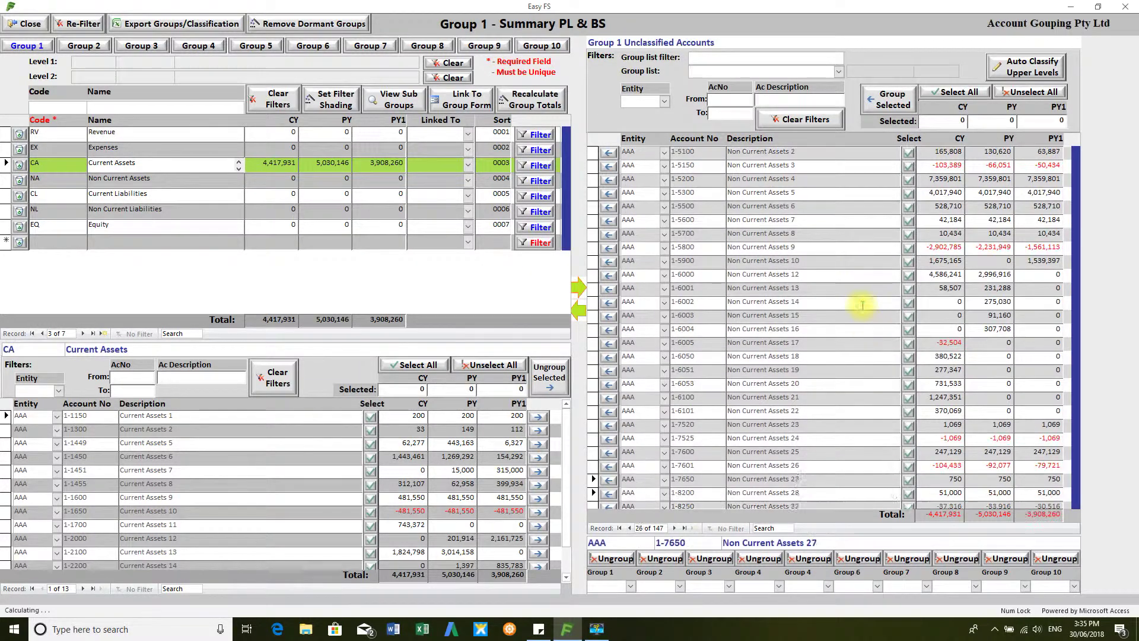
key(Down)
key(Down)
key(Down)
key(Down)
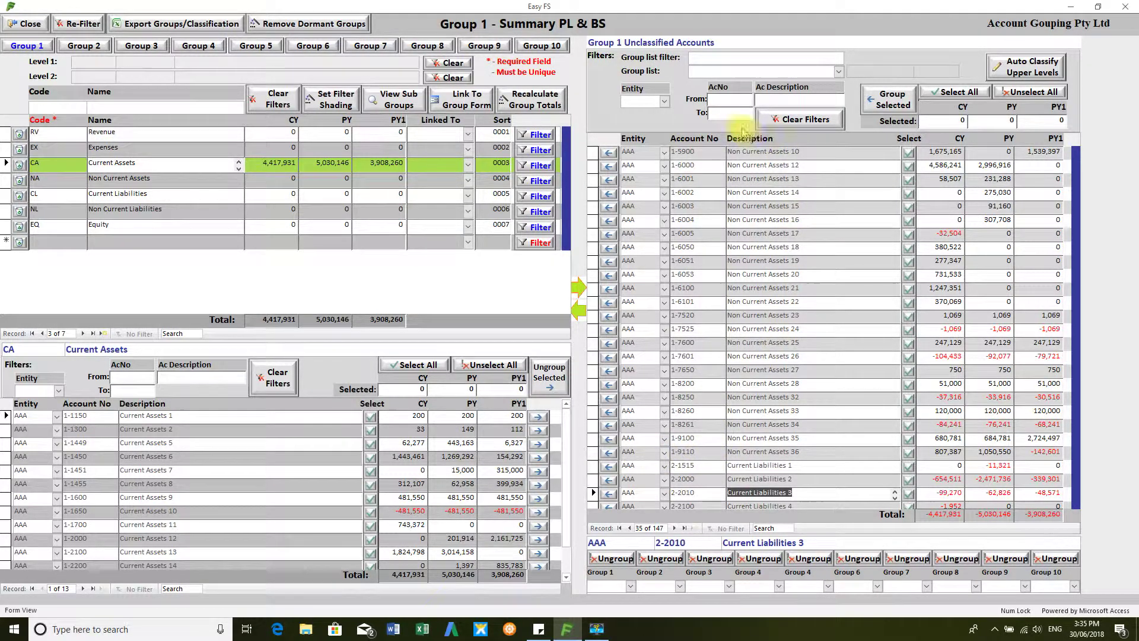
Filter the unclassified accounts up to account number 1-9 and group all of them under Non Current Assets
click(732, 111)
text(1-9)
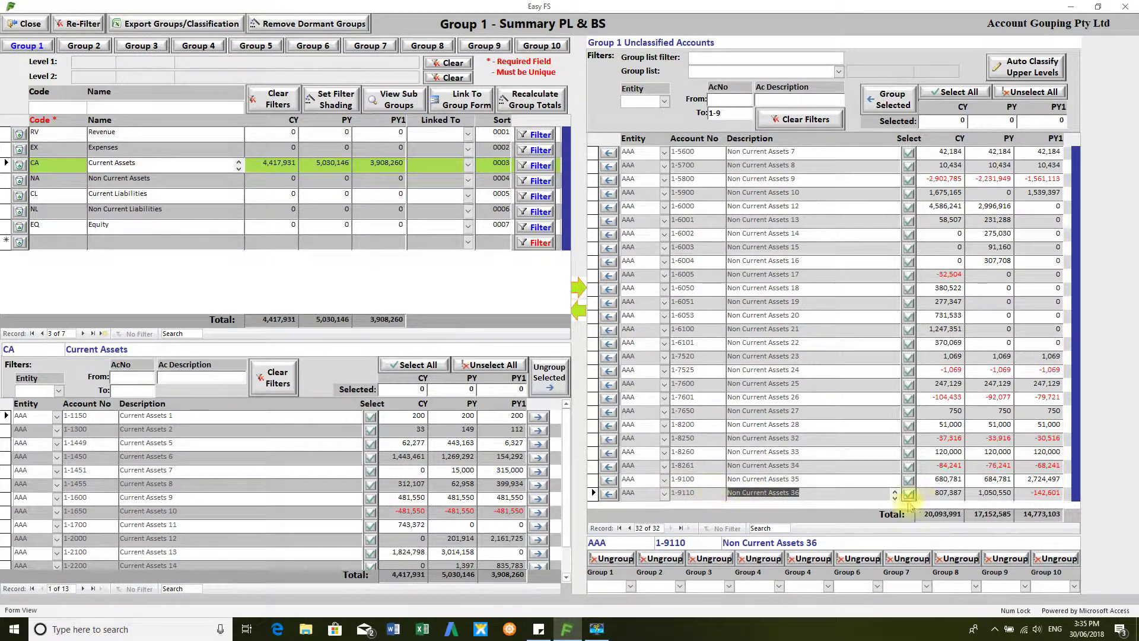
click(962, 93)
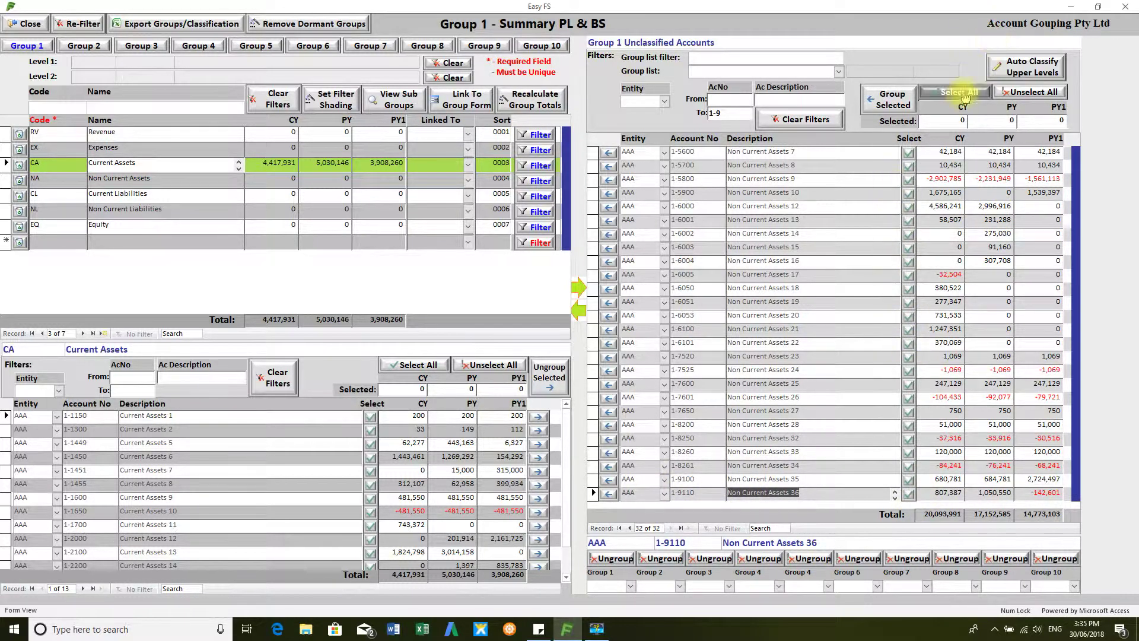
click(178, 177)
click(891, 99)
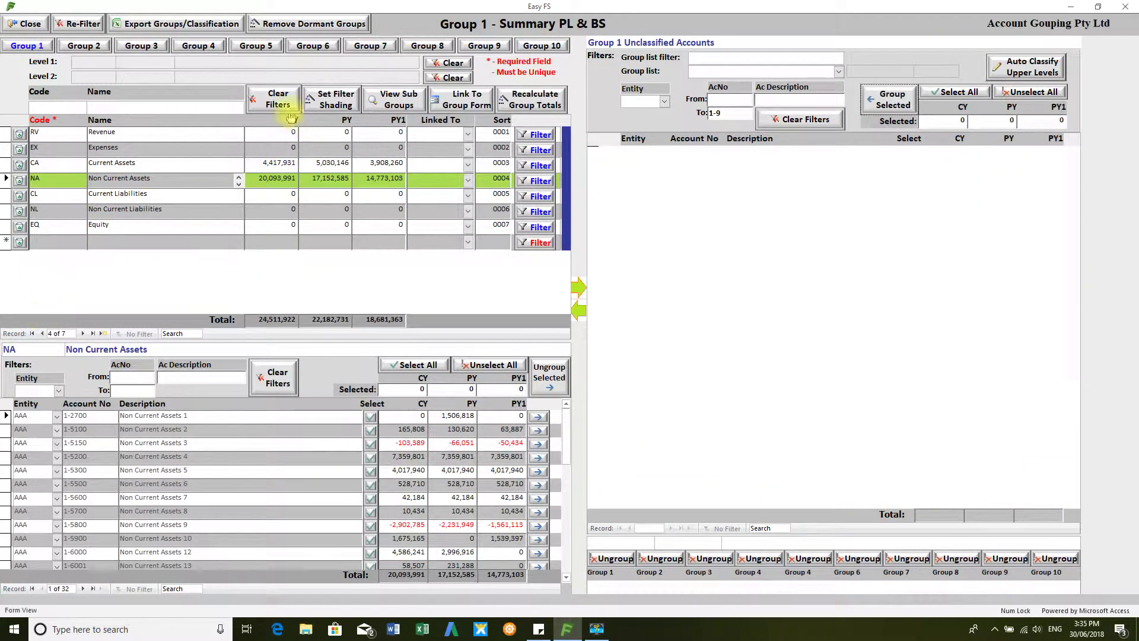
Replace the account filter with an upper limit of 2-51 and group all listed accounts under Current Liabilities
click(291, 194)
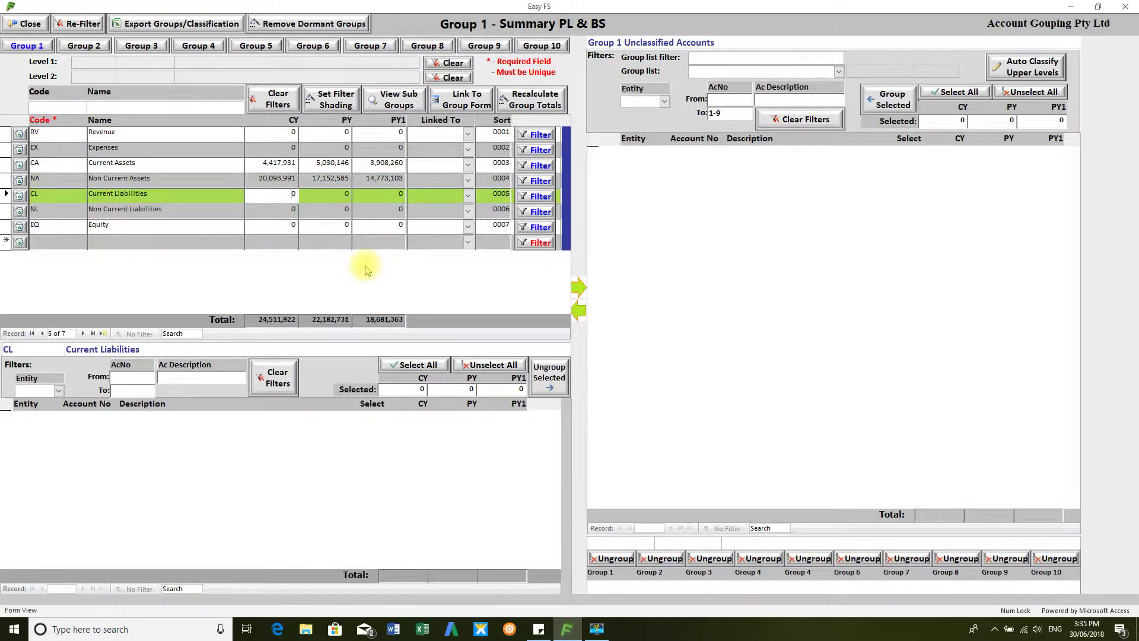
click(796, 120)
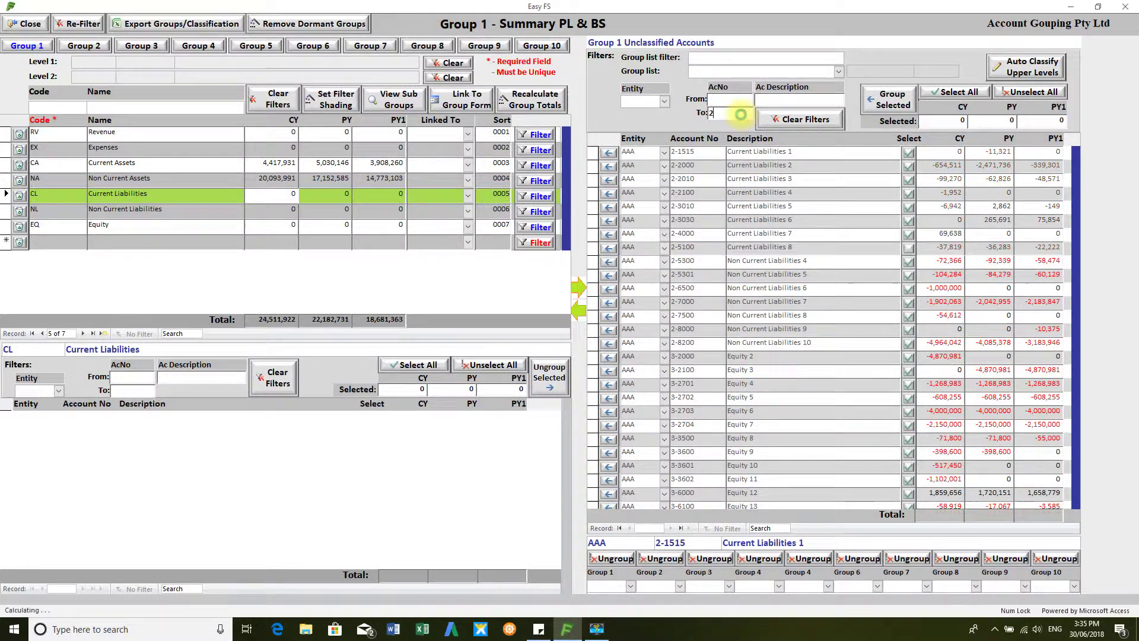
text(2-)
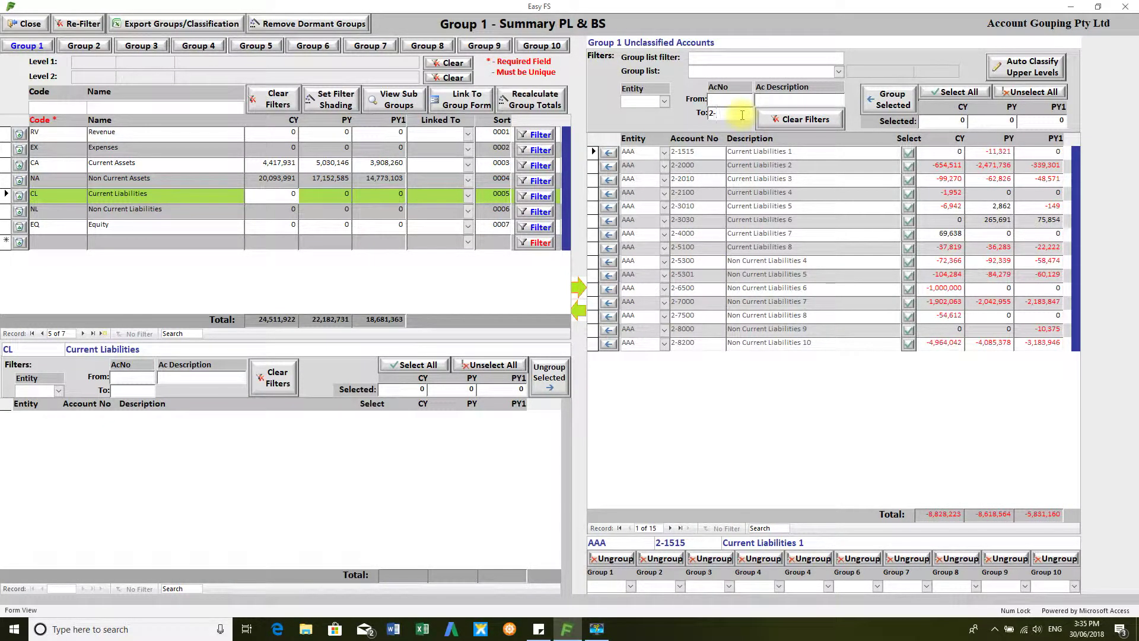
text(5)
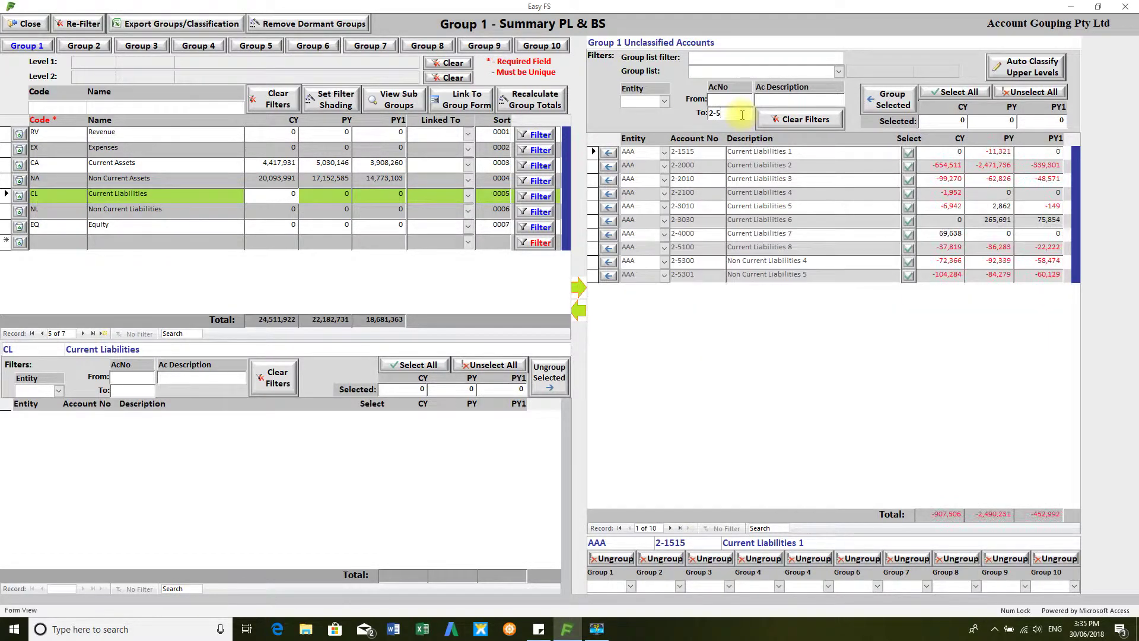
text(1)
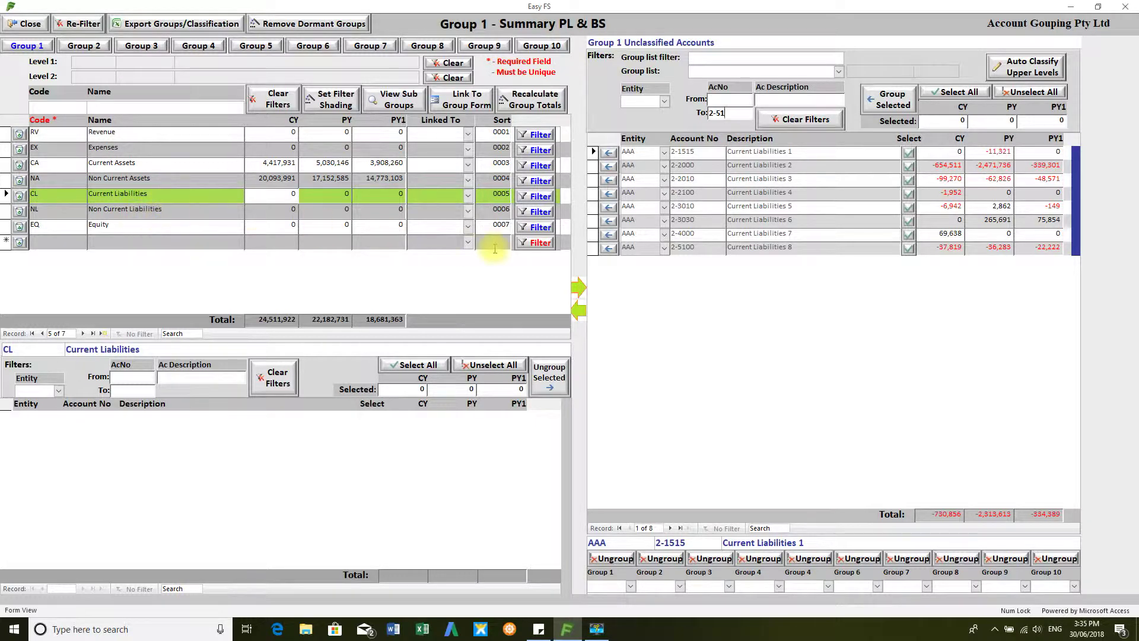
click(893, 99)
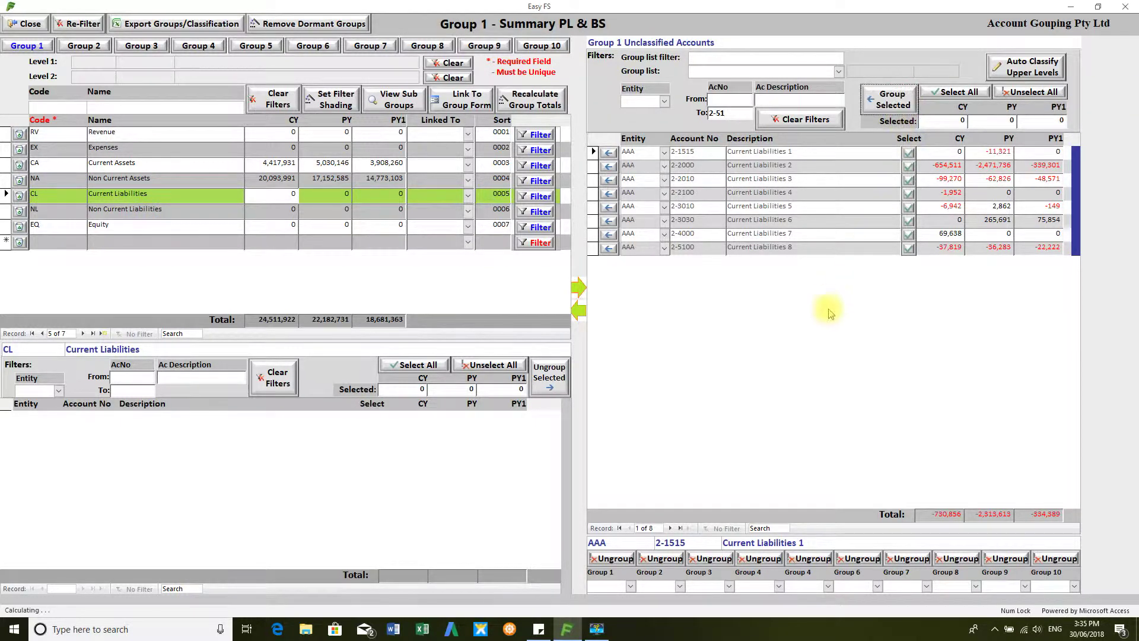
click(955, 92)
click(893, 99)
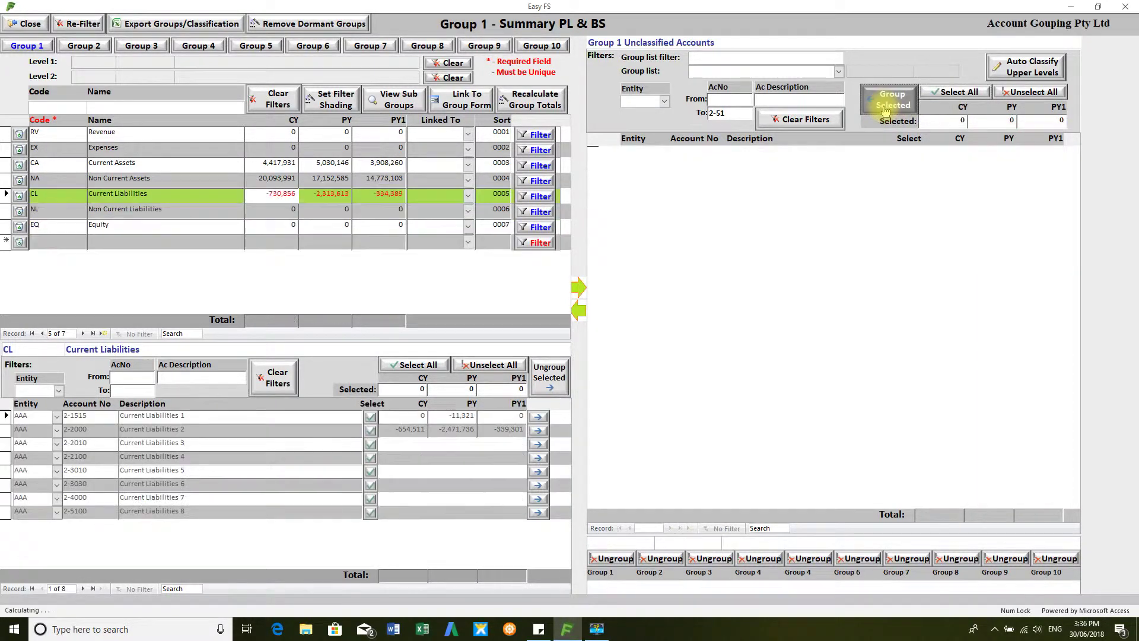
View the Group 2 sub-groups of Current Assets and the Group 3 level of Additional Current Asset 1, and return to Current Assets in Group 1
click(277, 211)
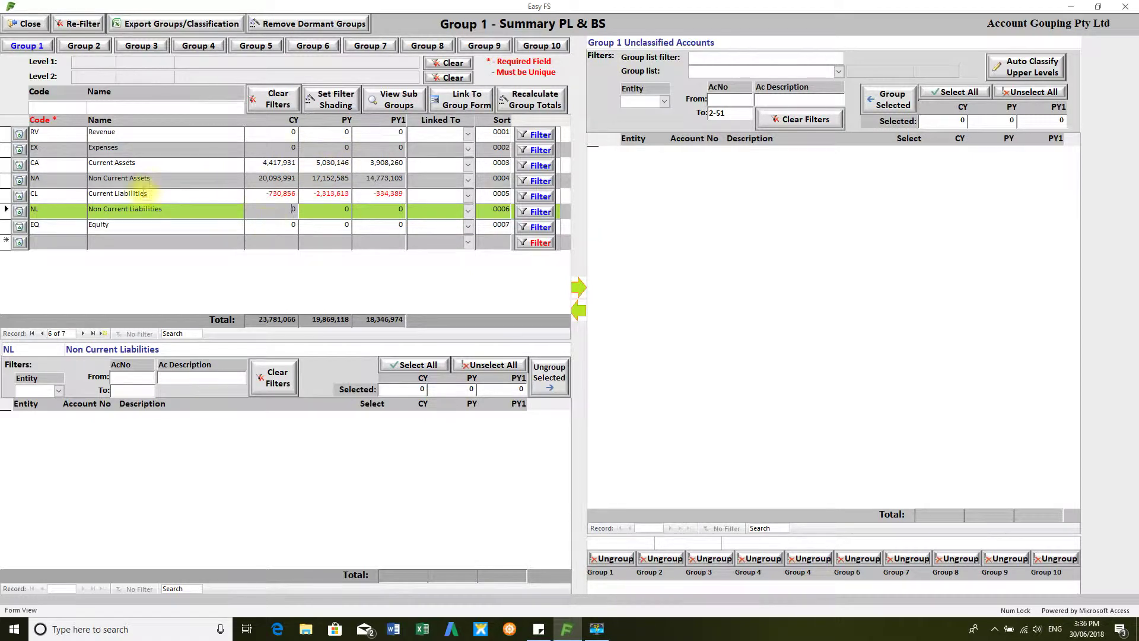
click(146, 165)
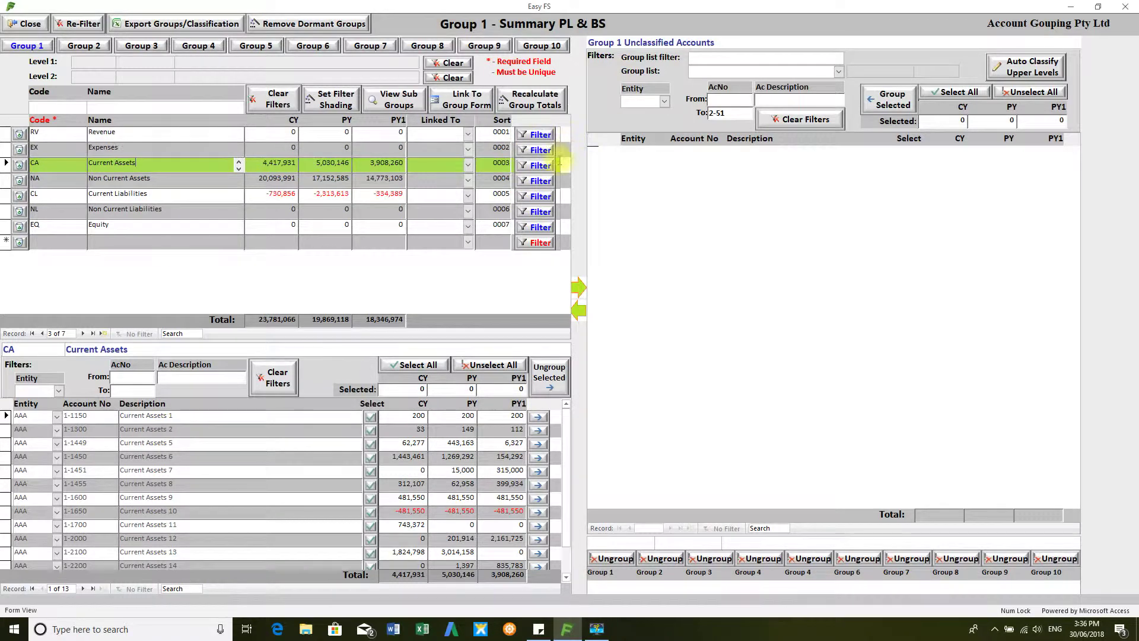
click(546, 167)
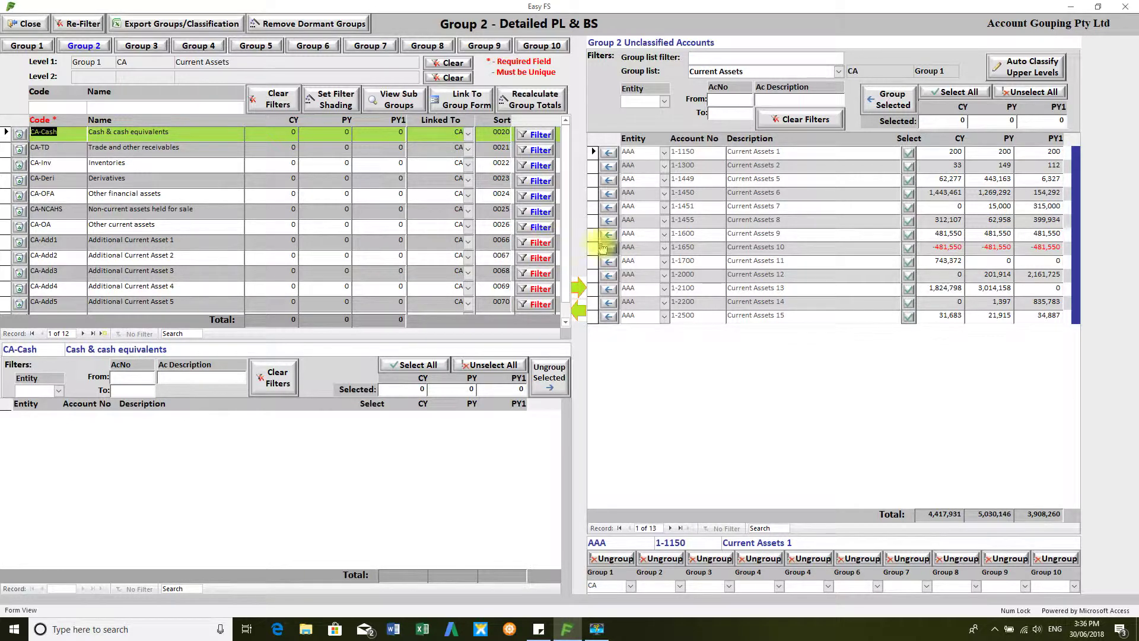
click(536, 244)
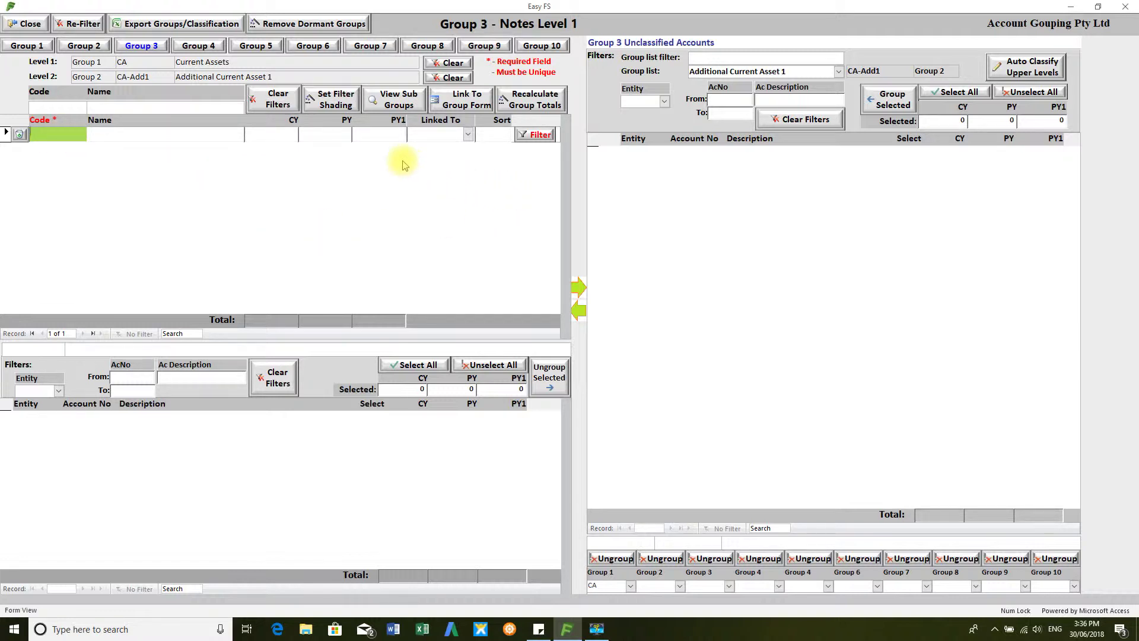
click(27, 45)
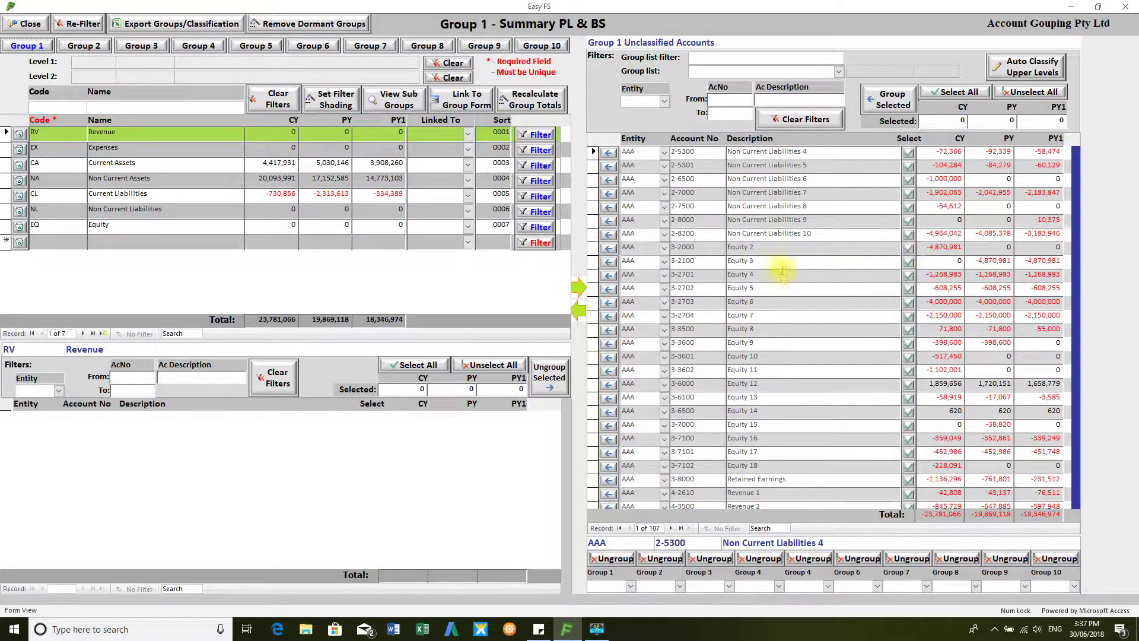
click(364, 166)
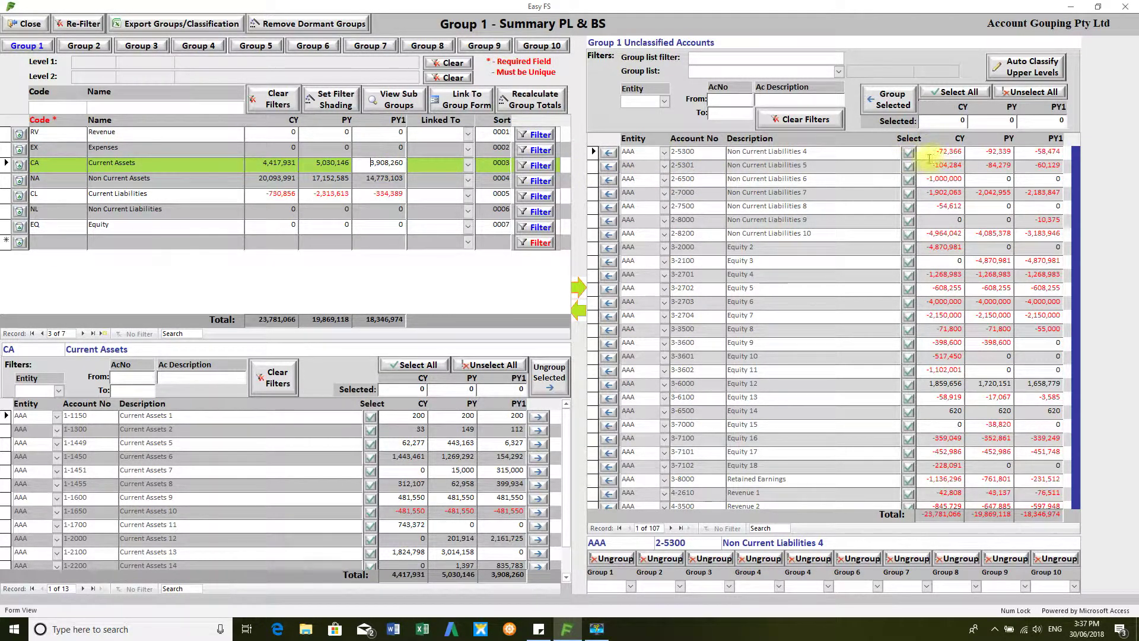
Select the unclassified accounts 2-5300 through 2-8200 and group them under Non Current Liabilities
click(909, 155)
click(912, 166)
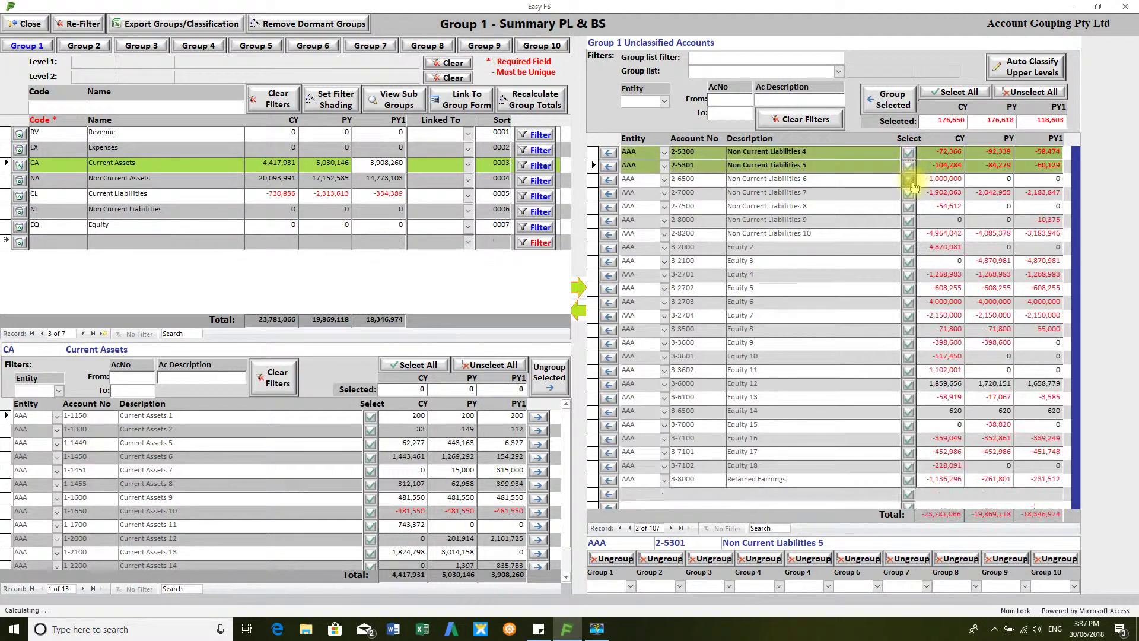
click(909, 180)
click(909, 209)
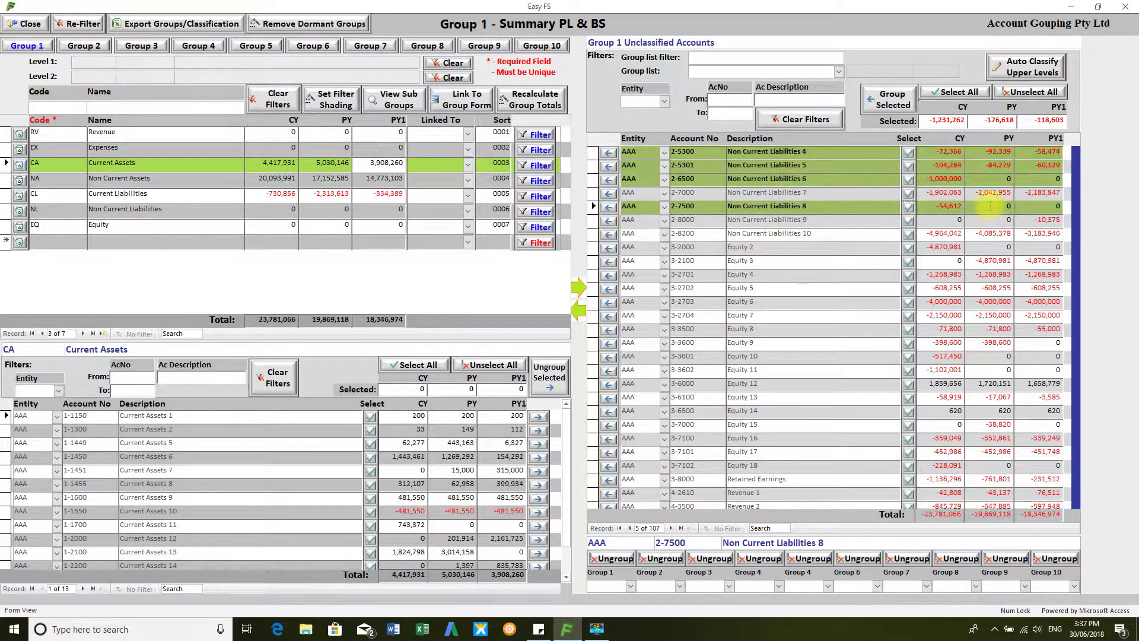
click(908, 193)
click(908, 220)
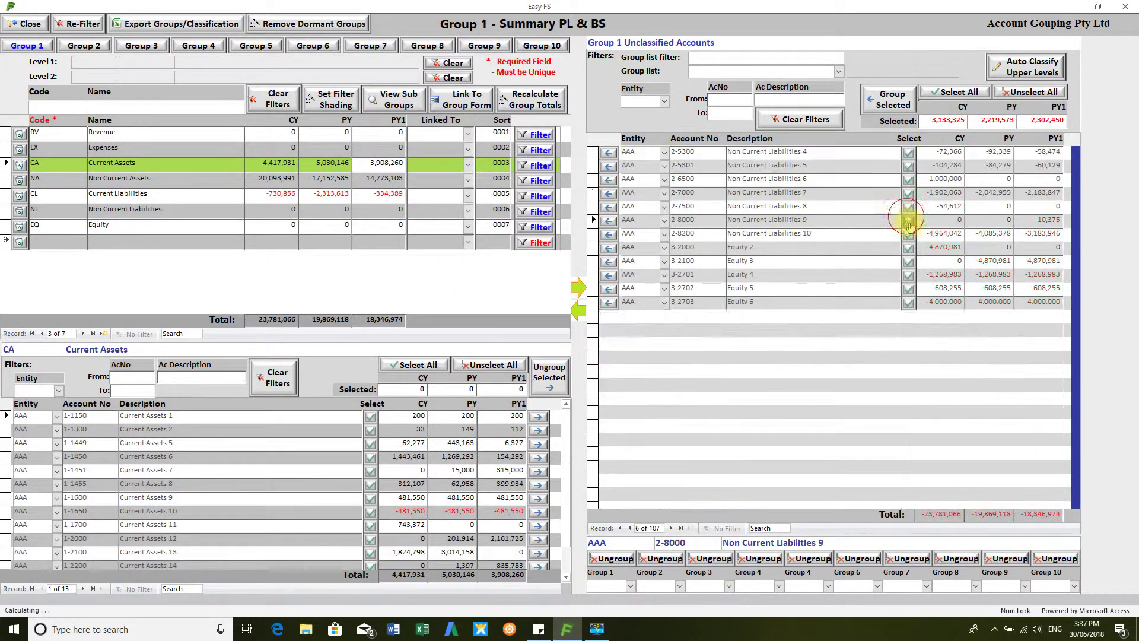
click(908, 233)
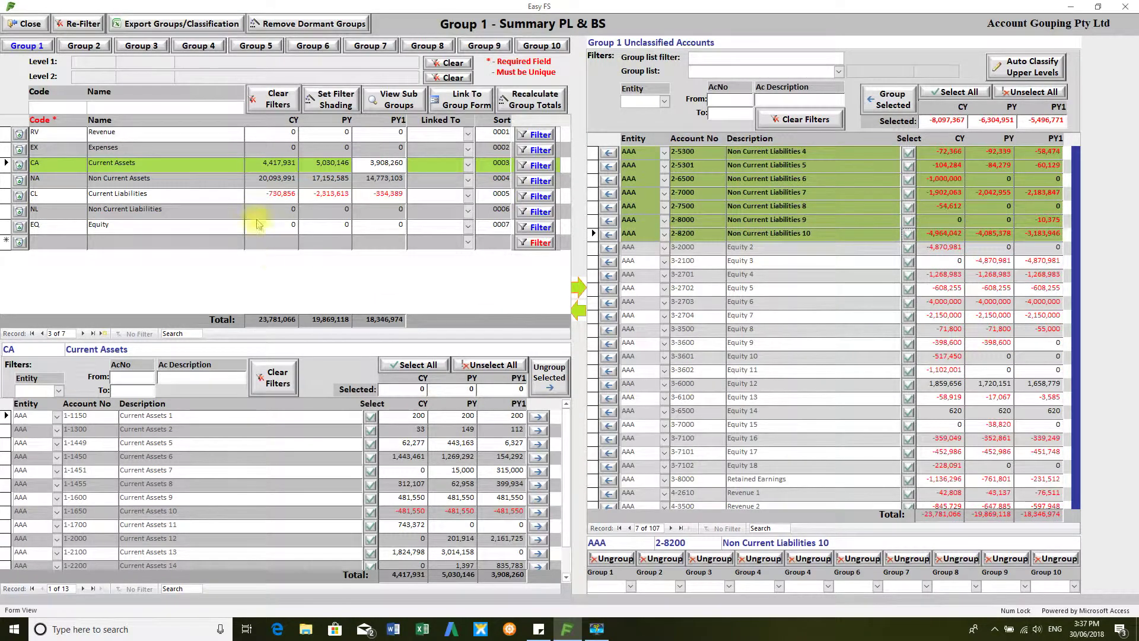
click(231, 209)
click(890, 99)
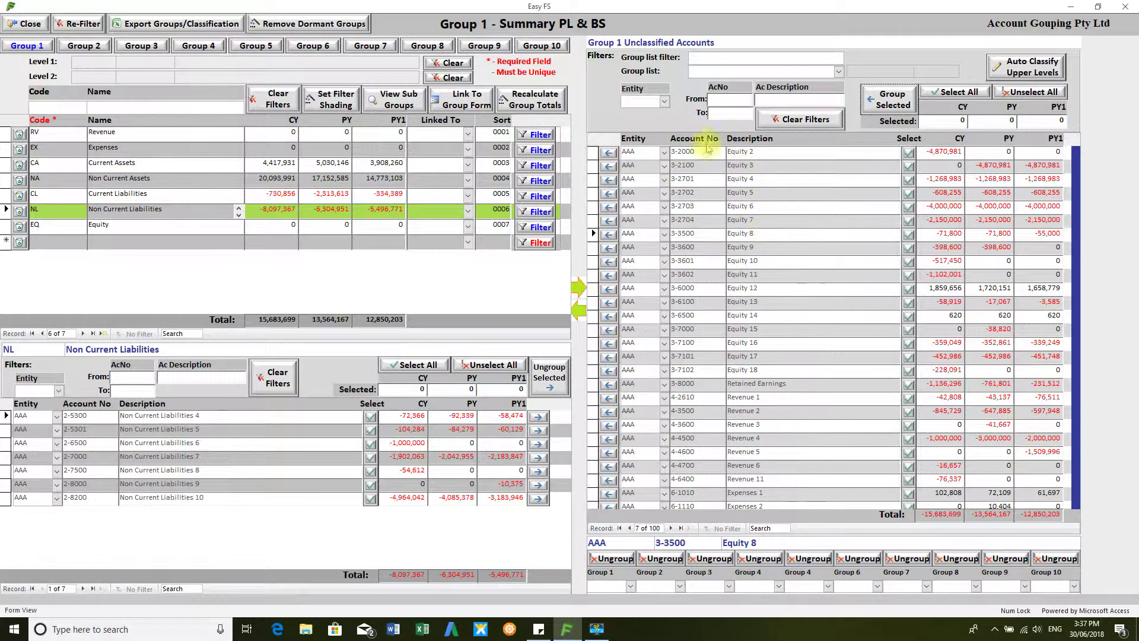
Check the Equity group's accounts and close the Group 1 form to return to Trial Balance Classification
click(290, 224)
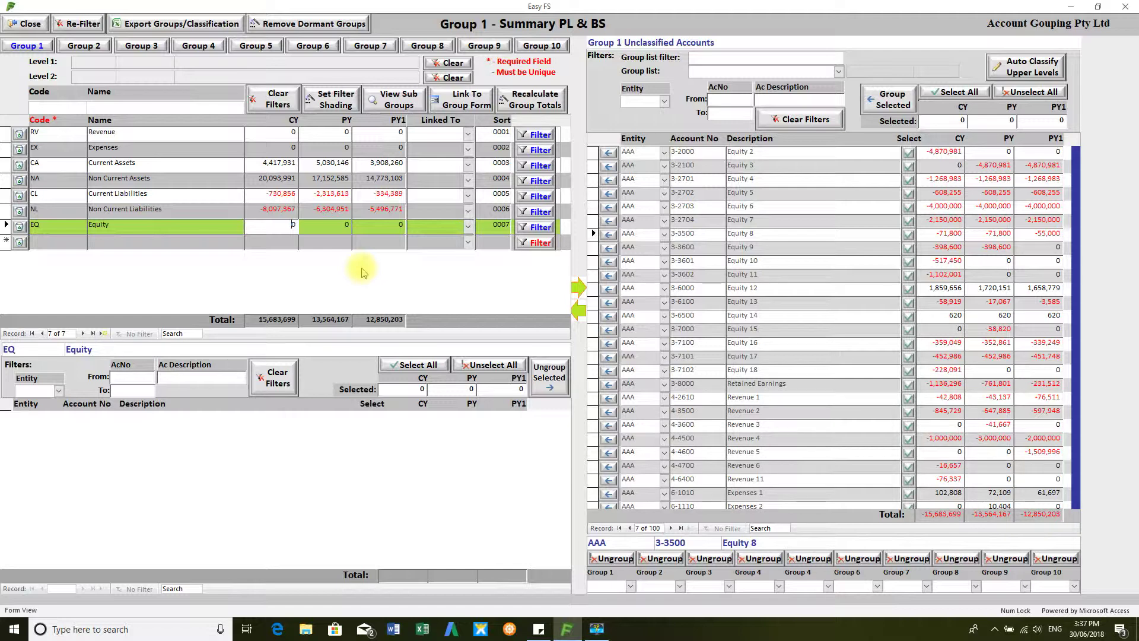
click(24, 24)
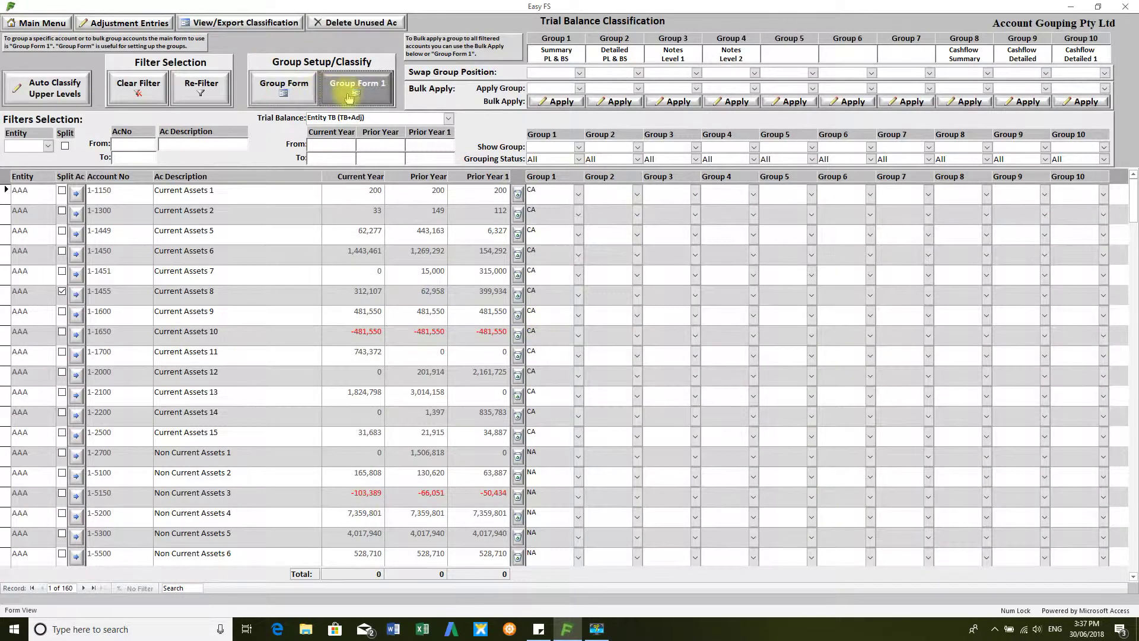